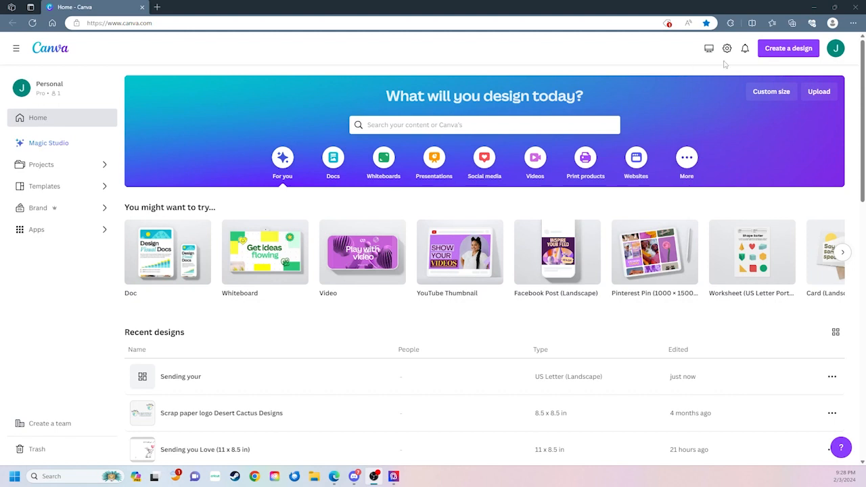
- Create a new blank custom-size design 11 in wide by 8.5 in high
left_click(789, 49)
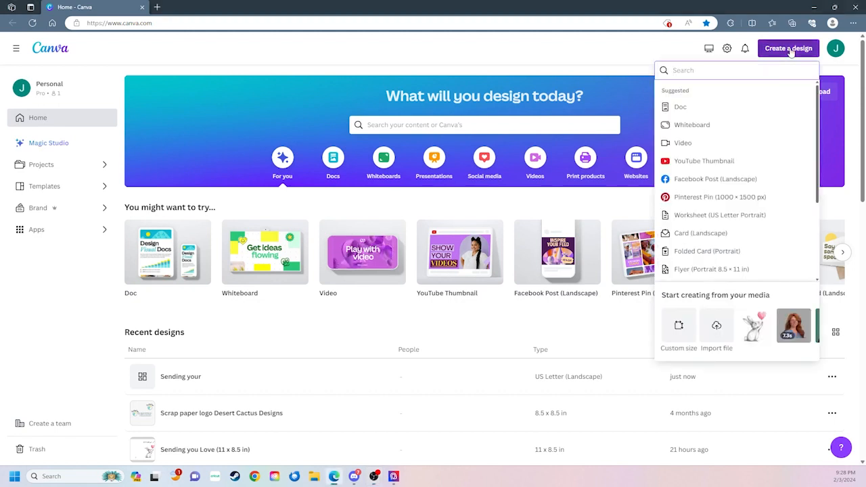
left_click(679, 326)
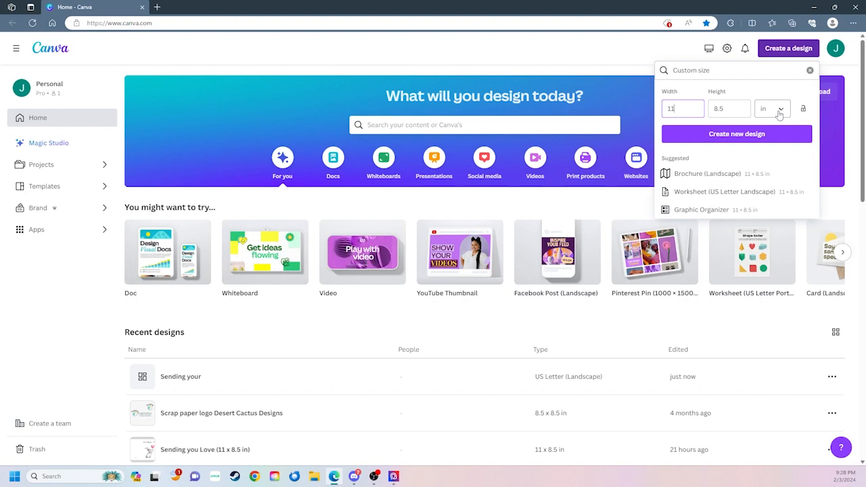
left_click(727, 140)
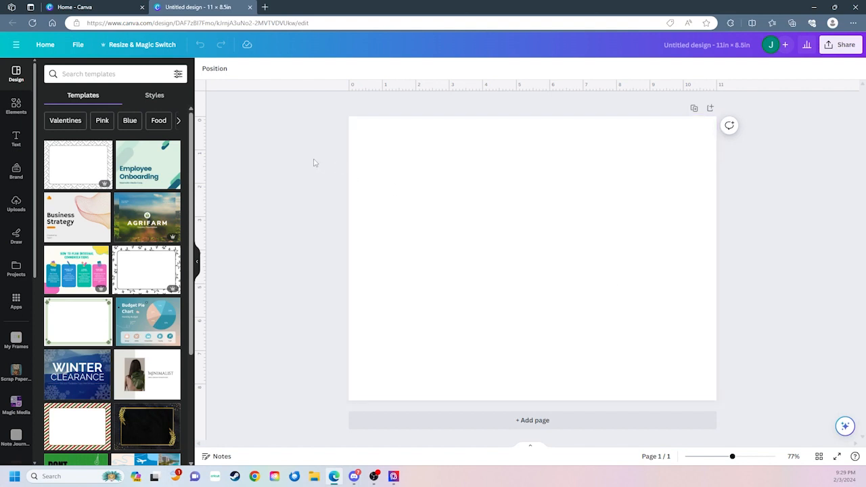
- Add a square shape, fill it with the default light grey, and stretch it to cover the whole page
left_click(16, 106)
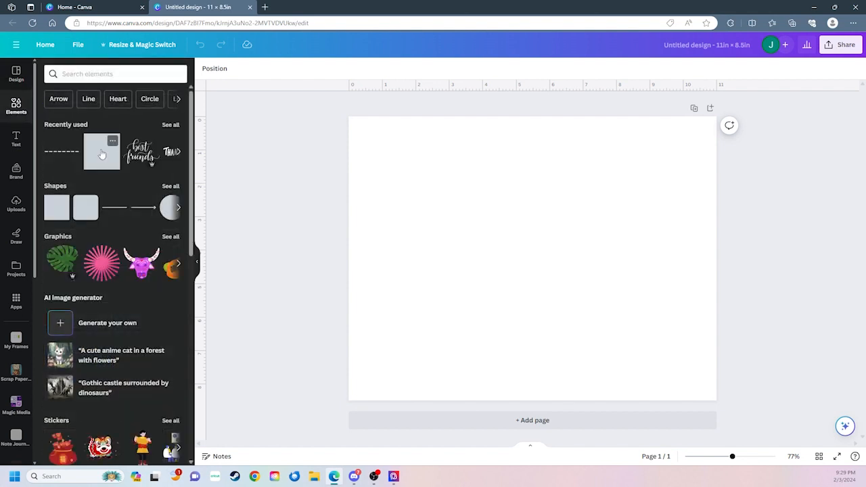
left_click(97, 157)
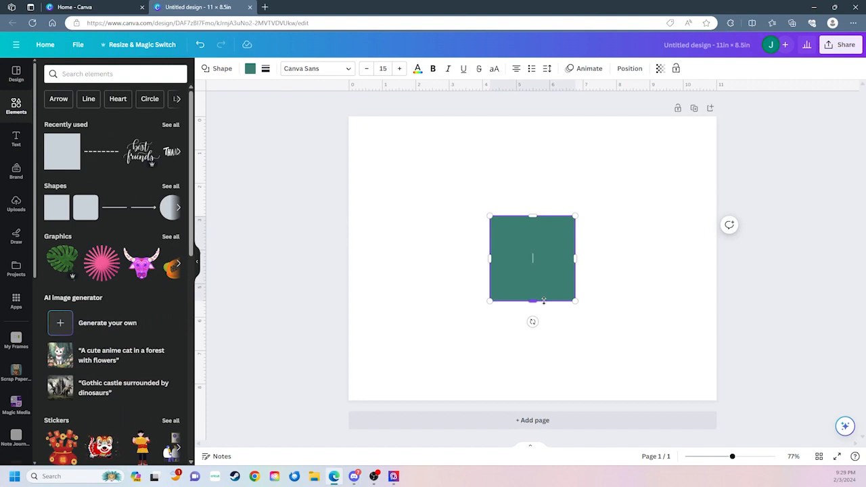
left_click(250, 69)
left_click(148, 299)
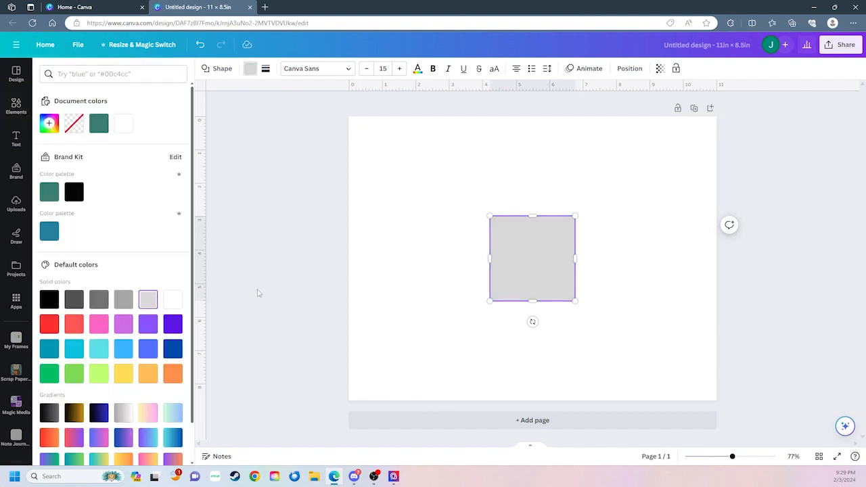
left_click_drag(489, 215, 348, 116)
left_click_drag(575, 300, 717, 400)
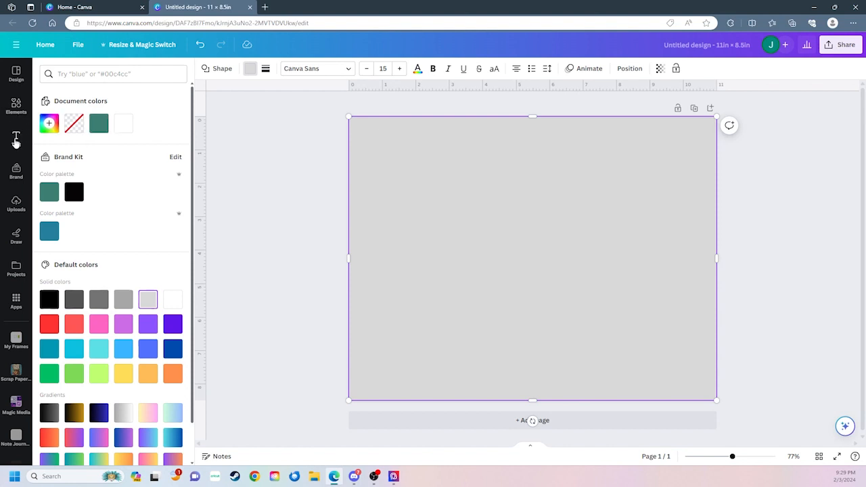
- Add a second square shape on top of the light grey background
left_click(16, 107)
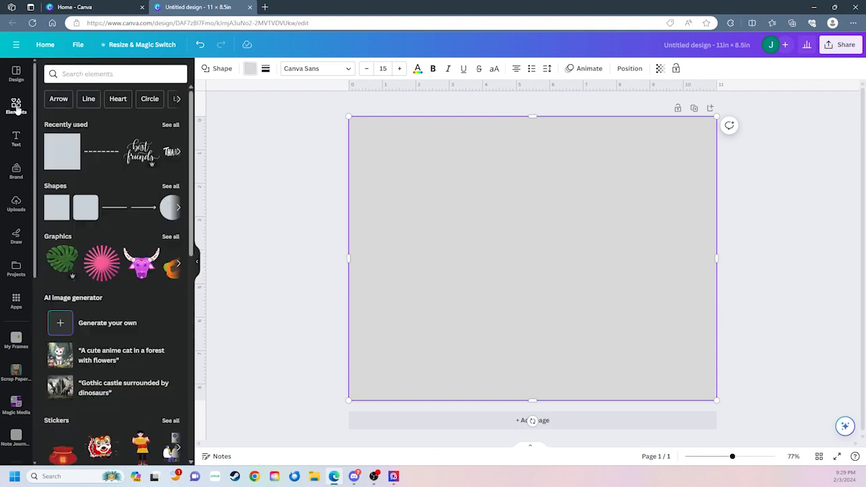
left_click(64, 152)
double_click(555, 279)
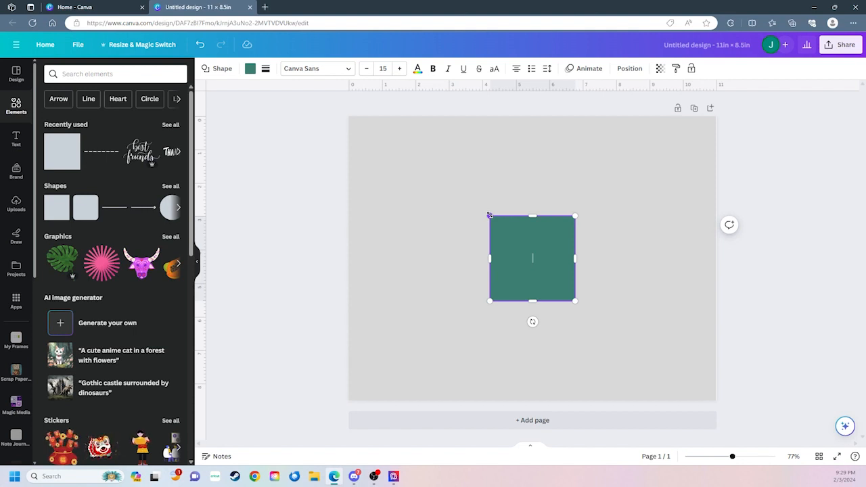
- Set the green square to 10 in wide by 7 in high and centre it on the page
left_click(629, 70)
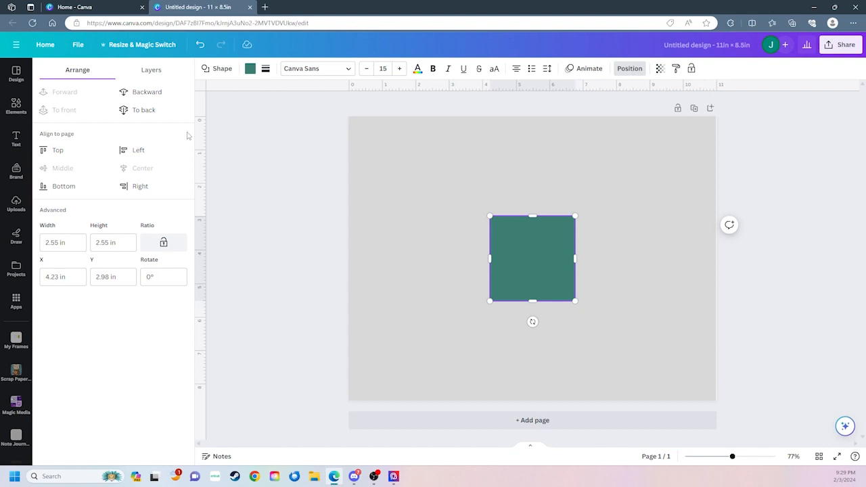
left_click(56, 242)
left_click_drag(58, 242, 37, 250)
type("10")
key("Tab")
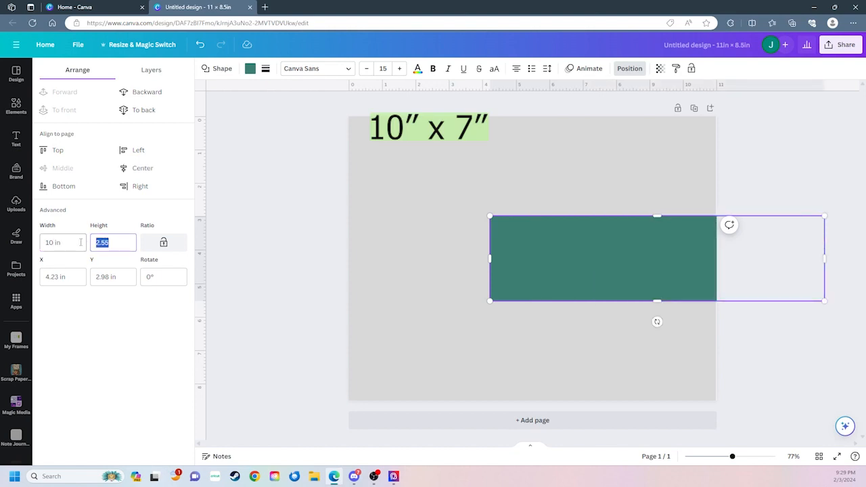
type("7")
key("Tab")
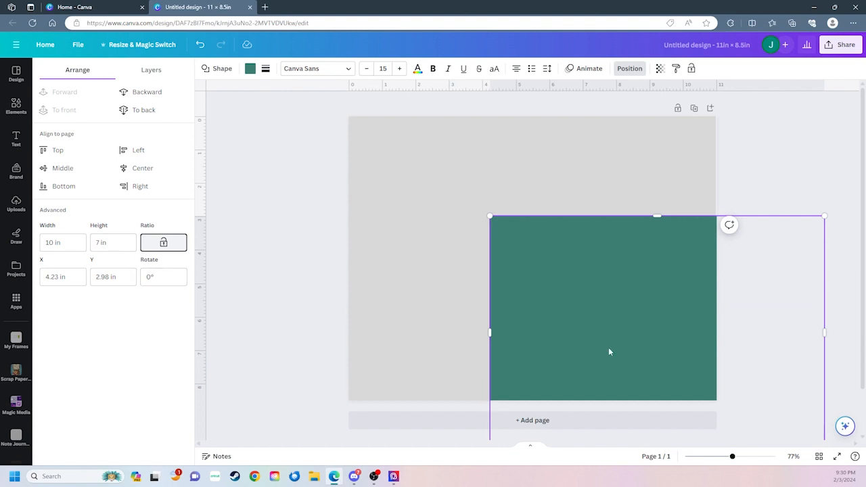
left_click_drag(640, 342, 562, 314)
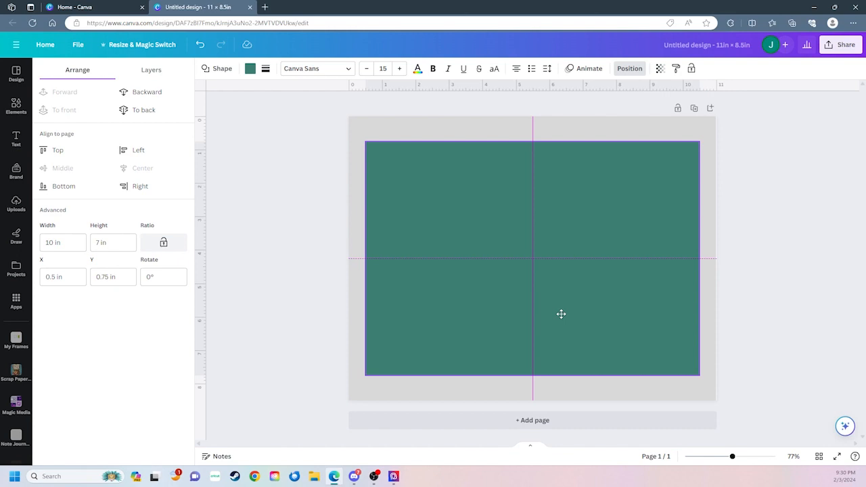
left_click_drag(561, 314, 561, 314)
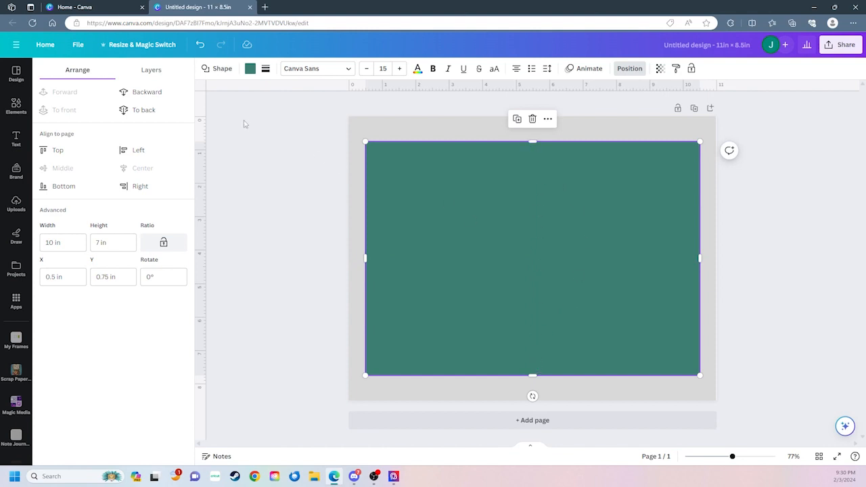
- Add a dashed line running vertically down the middle of the green rectangle, from its upper edge to its lower edge
left_click(16, 107)
left_click(85, 102)
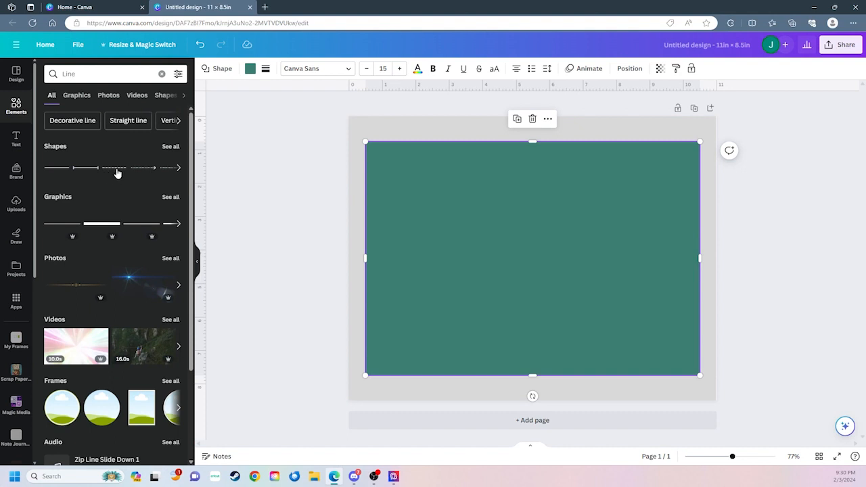
left_click(116, 173)
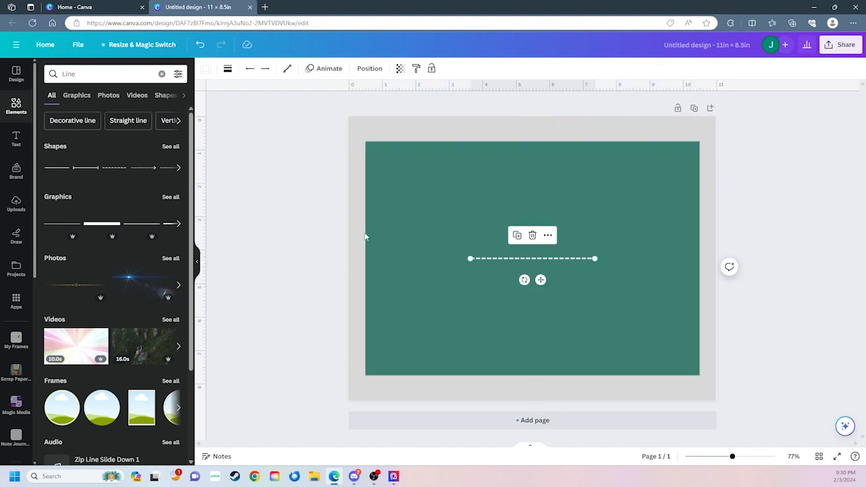
left_click_drag(471, 259, 533, 142)
left_click_drag(594, 258, 532, 376)
mouse_move(540, 279)
left_mouse_down()
mouse_move(542, 313)
mouse_move(539, 280)
left_mouse_up()
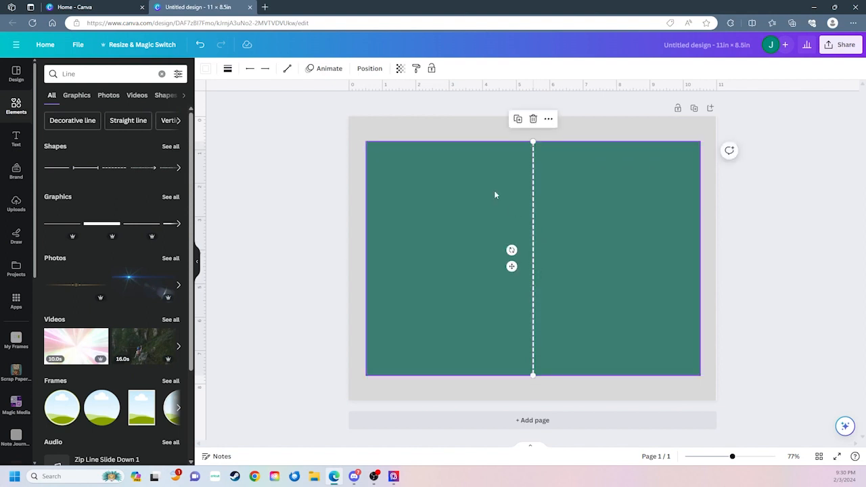
- Format the centre fold line with weight 1, the long-dash style and the default light grey colour
left_click(227, 69)
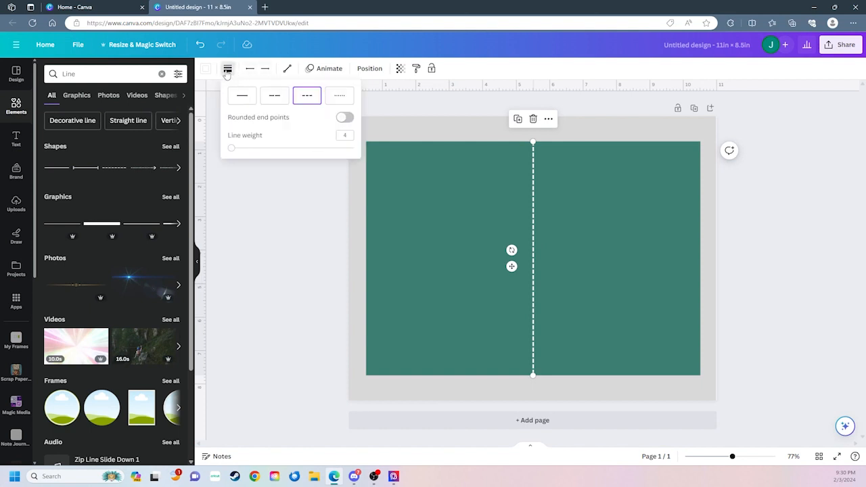
left_click(345, 134)
left_click(342, 134)
type("1")
left_click(273, 97)
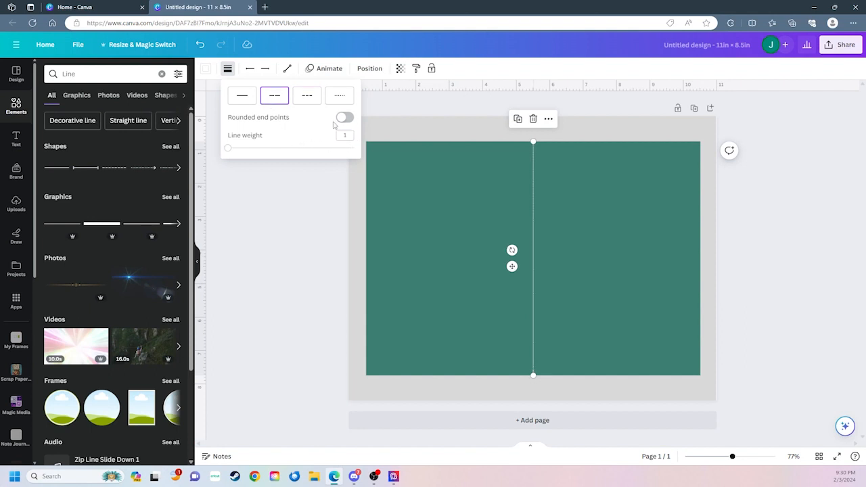
left_click(206, 69)
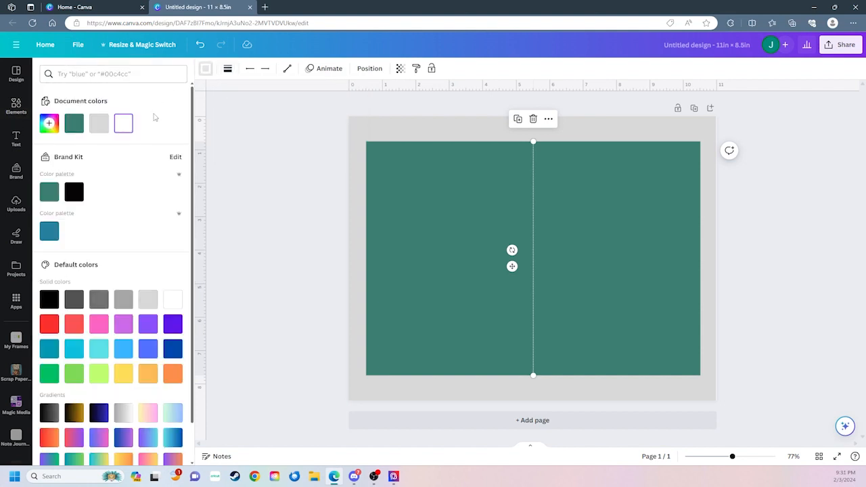
left_click(147, 300)
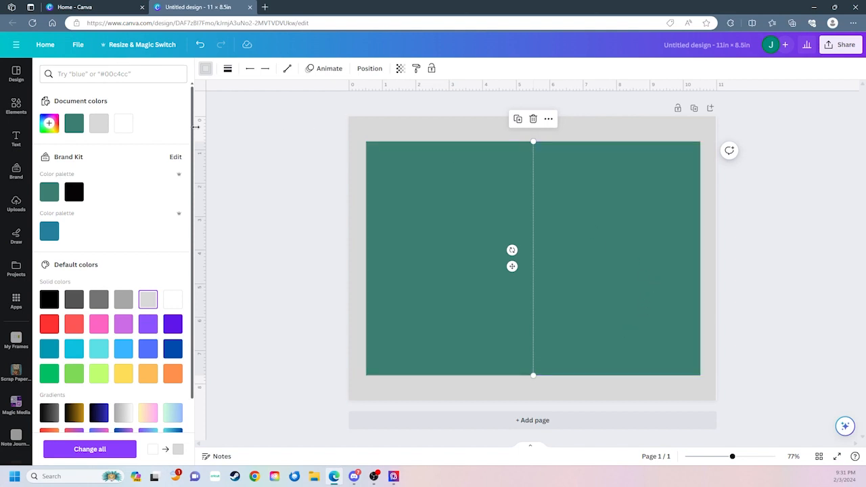
- Upload the Bunny Love Clipart PNG from the Downloads folder and place it on the page
left_click(15, 208)
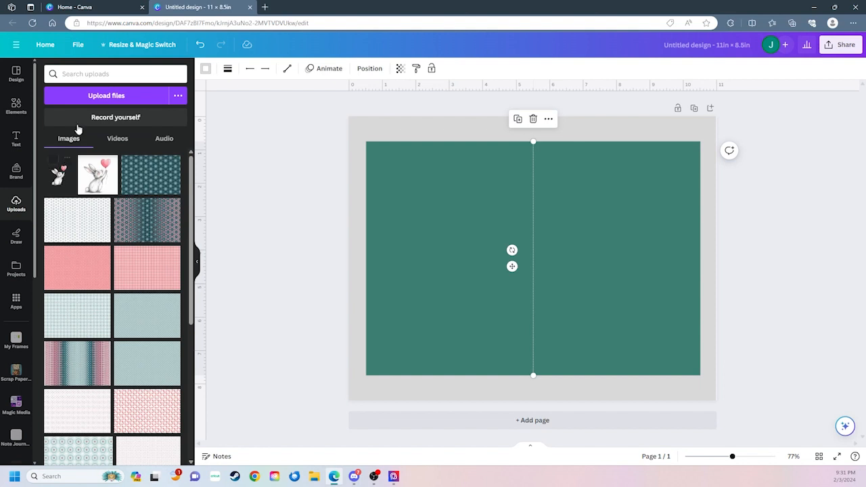
left_click(116, 96)
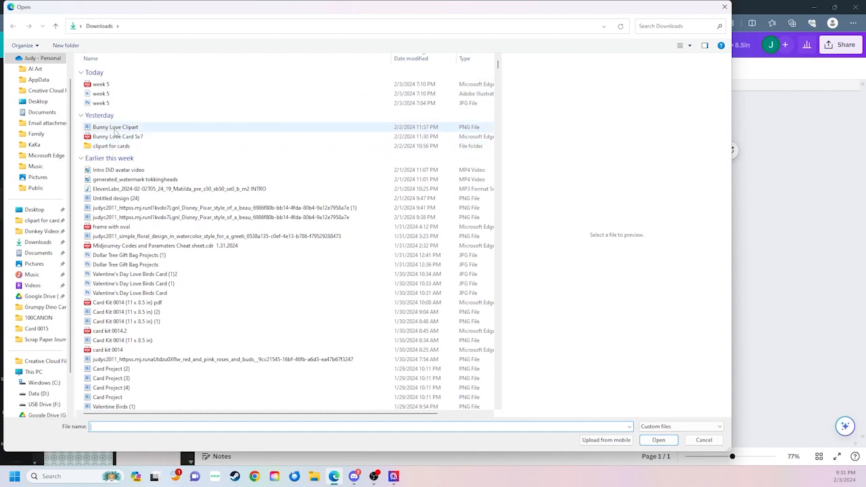
left_click(115, 127)
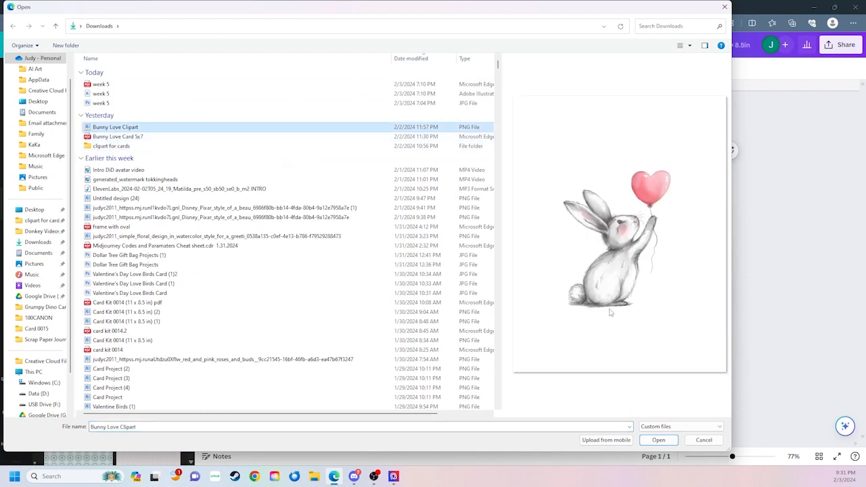
left_click(659, 441)
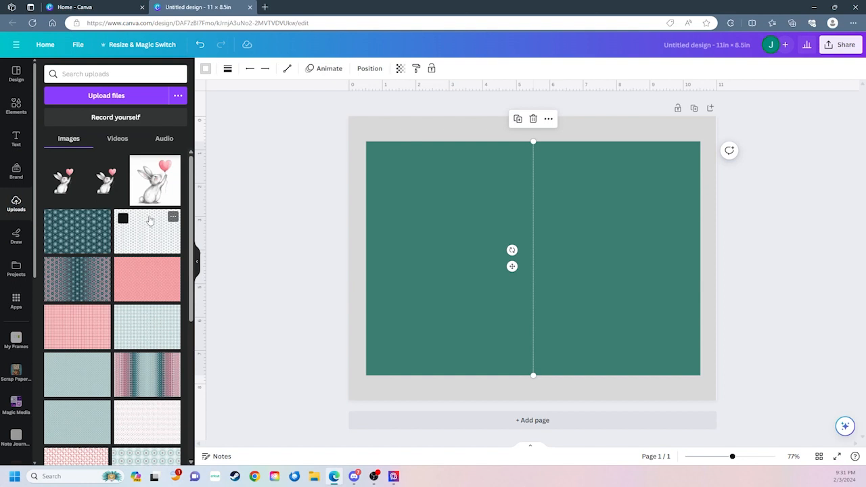
left_click(64, 188)
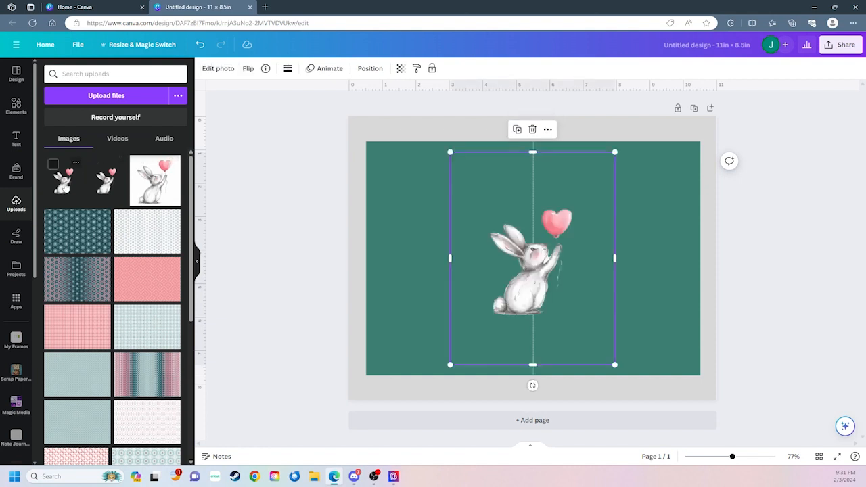
- Move the bunny image onto the right half of the card and enlarge it slightly to span that half's width
left_click_drag(525, 294, 608, 322)
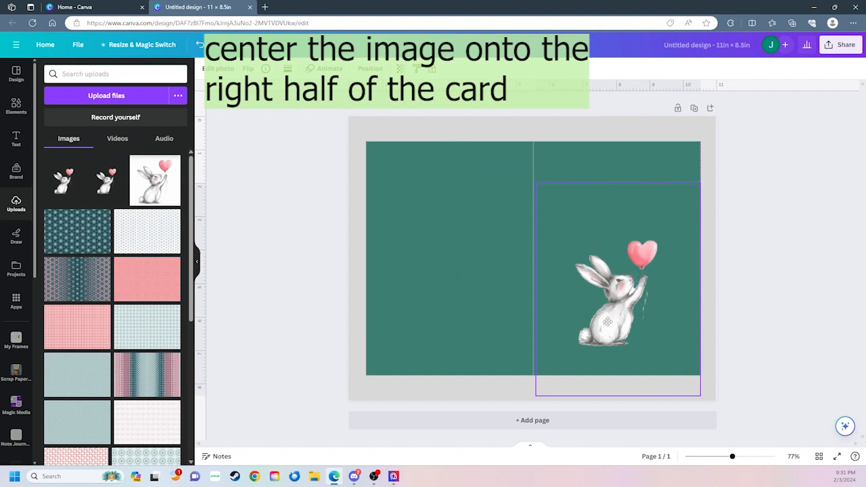
left_click_drag(608, 322, 608, 321)
mouse_move(535, 394)
left_mouse_down()
mouse_move(550, 373)
mouse_move(524, 395)
mouse_move(532, 399)
left_mouse_up()
- Crop the empty margins around the bunny and balloon, and enlarge the image to fill most of the card's right half
left_click_drag(535, 306, 572, 306)
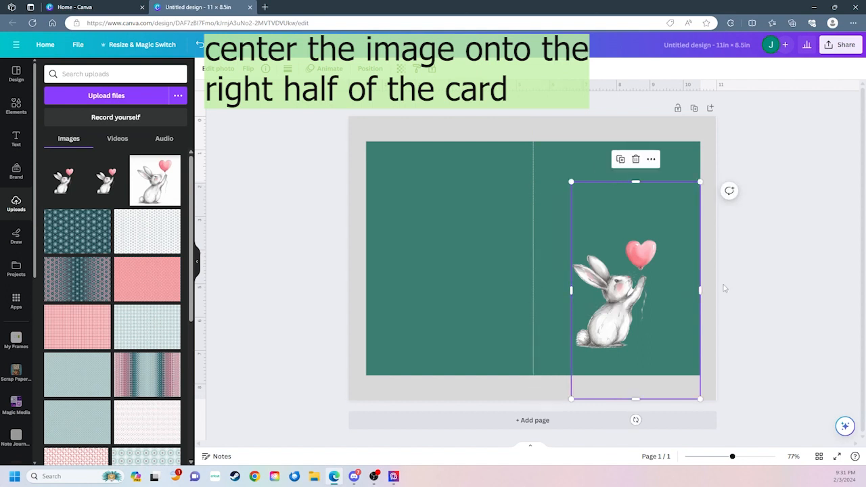
left_click_drag(700, 291, 661, 290)
left_click_drag(571, 290, 566, 290)
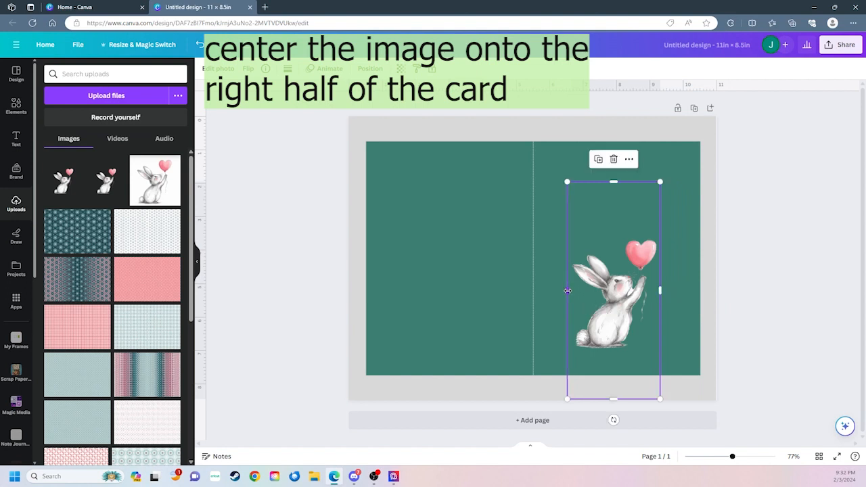
left_click_drag(615, 181, 615, 238)
left_click_drag(611, 360, 610, 352)
left_click_drag(616, 313, 587, 329)
left_click_drag(635, 251, 709, 210)
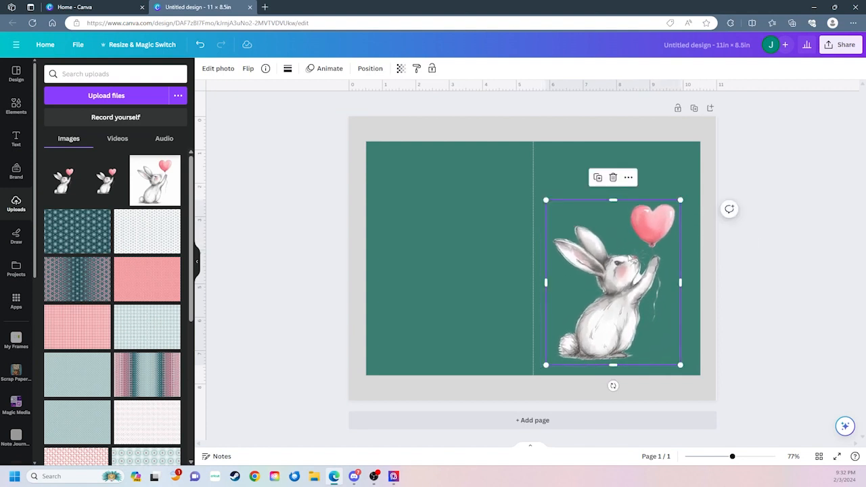
- Add a text box reading "Sending you Love", narrow it and place it above the bunny on the card's right half
left_click(557, 178)
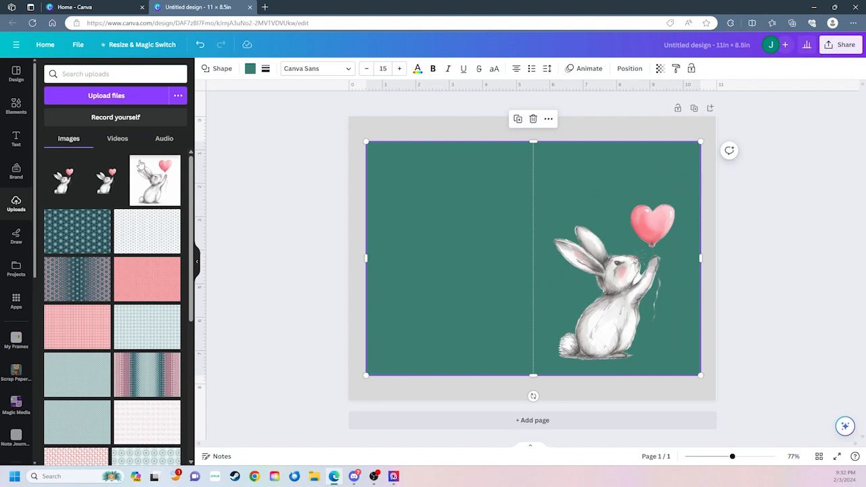
left_click(16, 139)
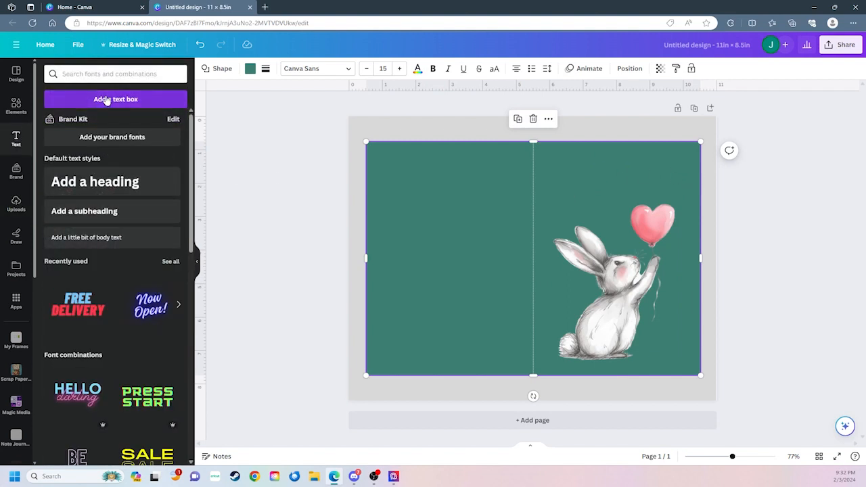
left_click(107, 100)
double_click(508, 379)
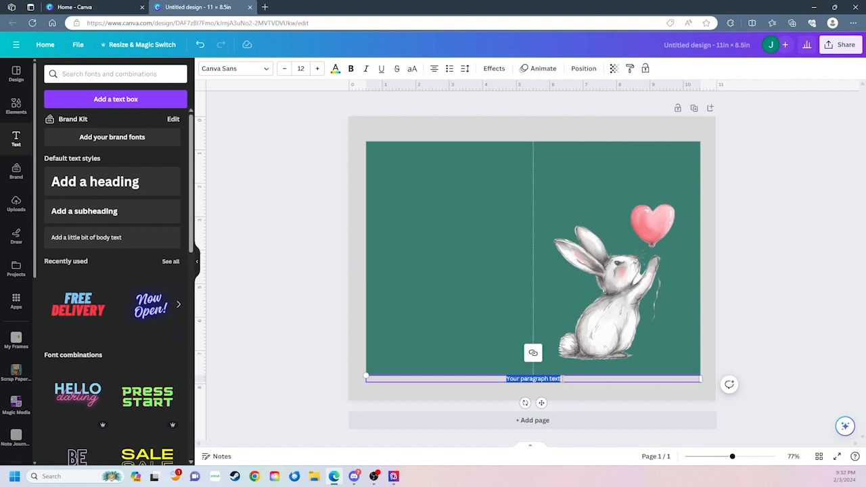
type("Se")
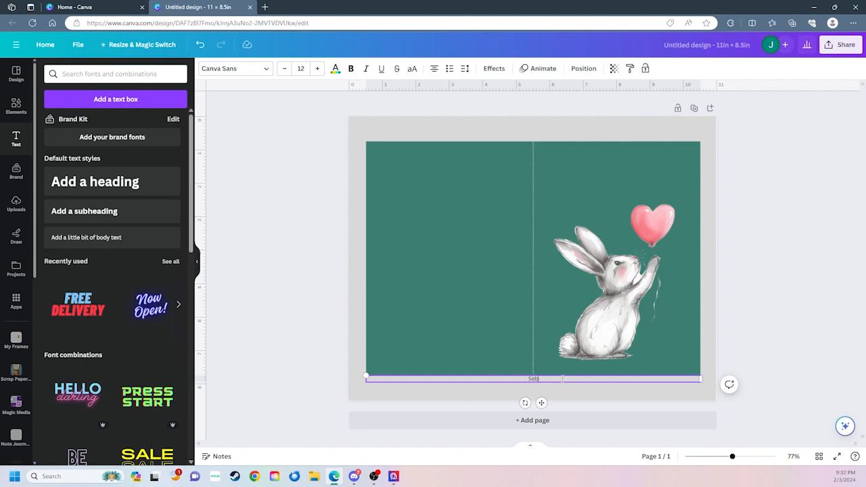
type("nding you Love and")
key("BackSpace")
key("BackSpace")
key("BackSpace")
key("BackSpace")
key("BackSpace")
left_click_drag(701, 379, 580, 191)
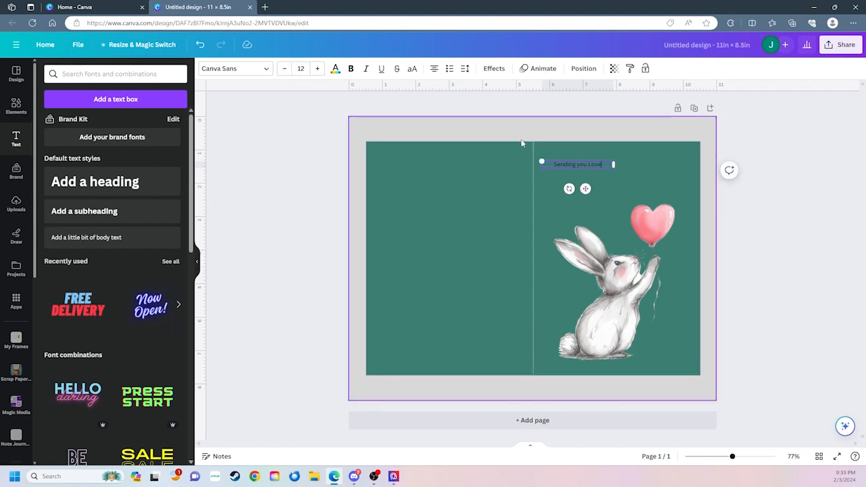
- Enlarge the "Sending you Love" text to span most of the card's right half and set its font to Alex Brush
left_click_drag(542, 162, 472, 163)
left_click_drag(551, 189, 617, 195)
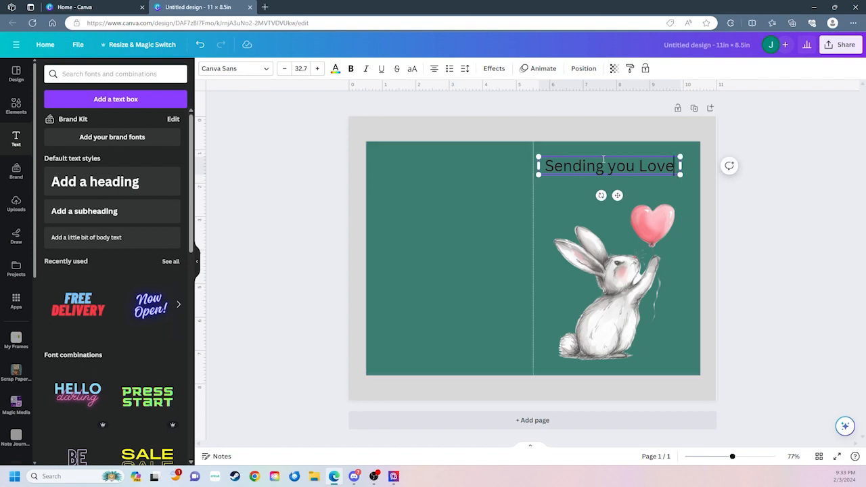
left_click(270, 70)
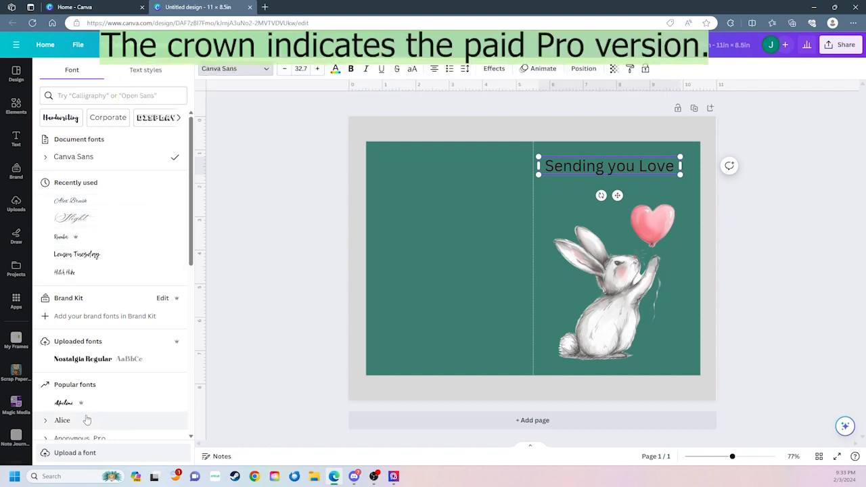
mouse_move(80, 404)
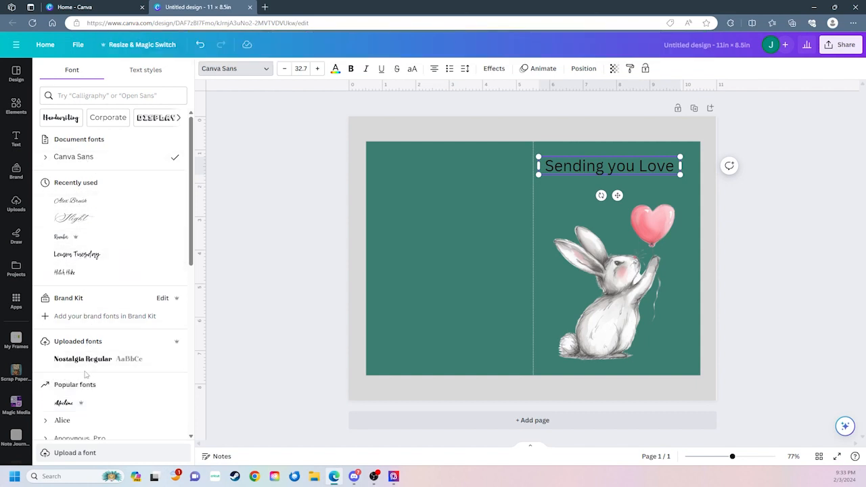
left_click(71, 204)
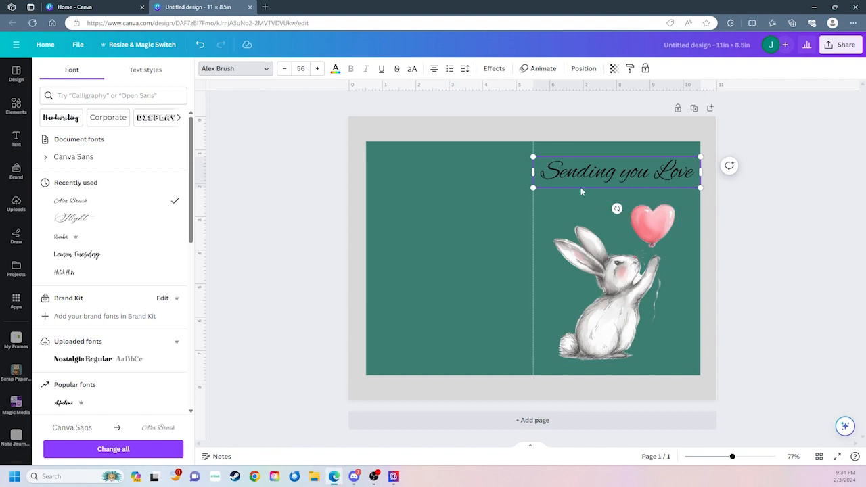
- Reduce the font size of the "Sending you Love" text to 52
left_click(285, 68)
left_click(285, 70)
left_click(285, 71)
left_click(285, 70)
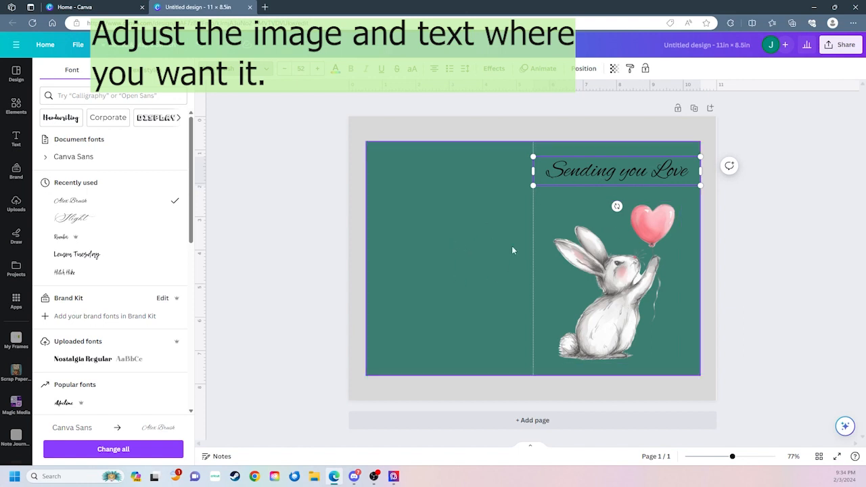
- Change the fill of the green card rectangle to white
left_click(439, 264)
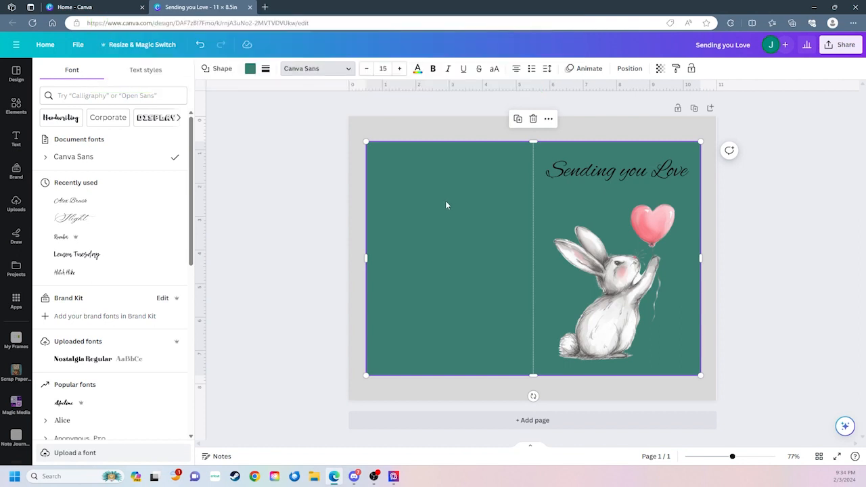
left_click(250, 69)
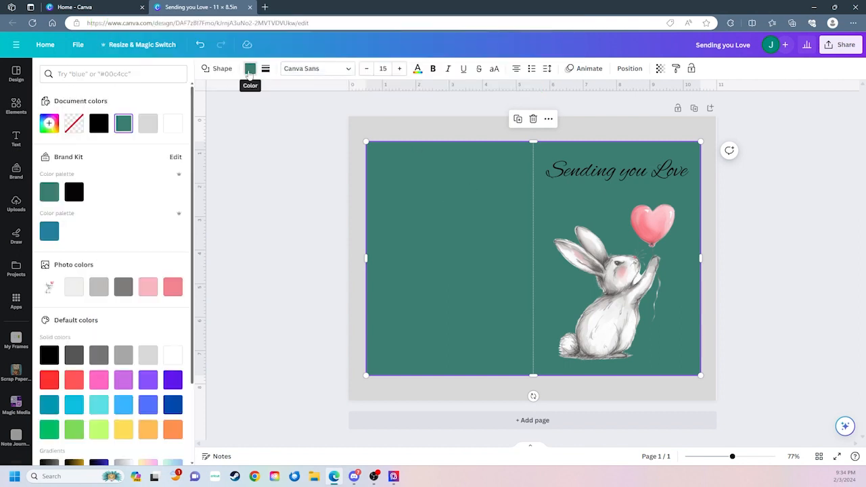
left_click(173, 125)
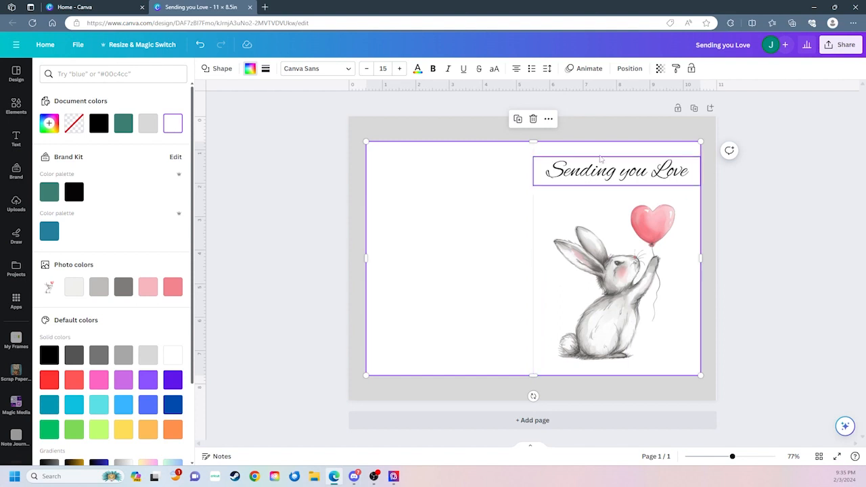
left_click(358, 135)
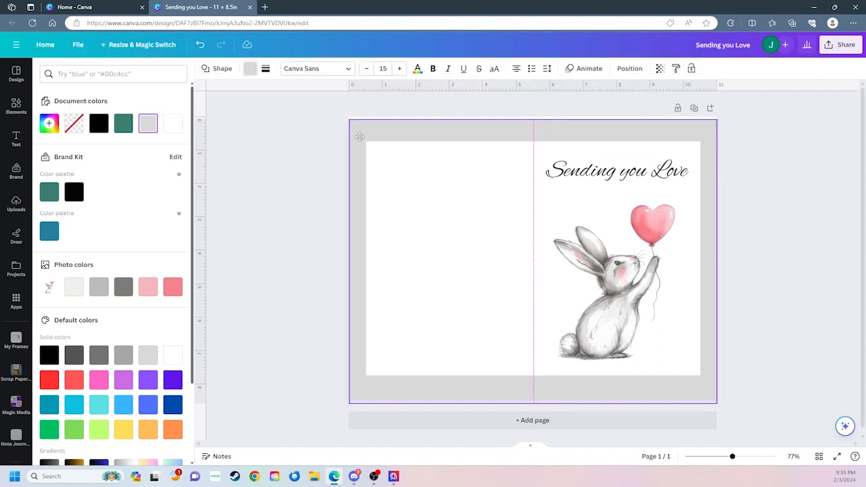
- Duplicate the page and shrink the copied bunny image into the lower-left corner of the card's right half
left_click(693, 108)
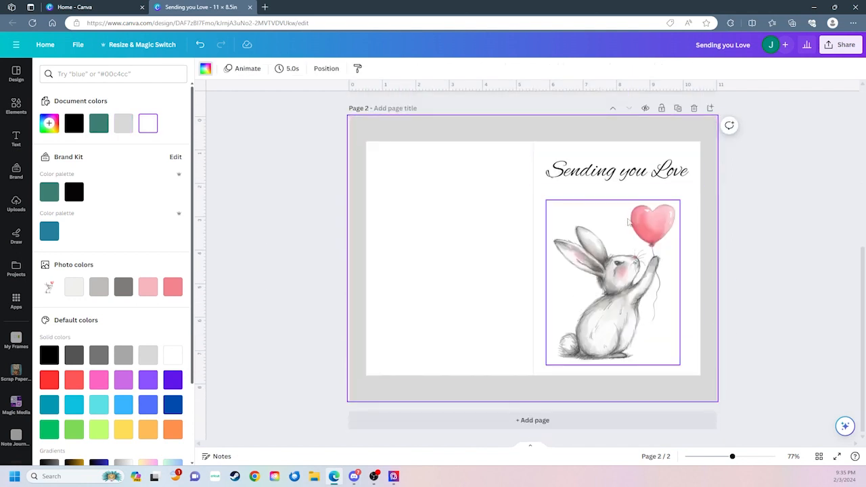
left_click(623, 283)
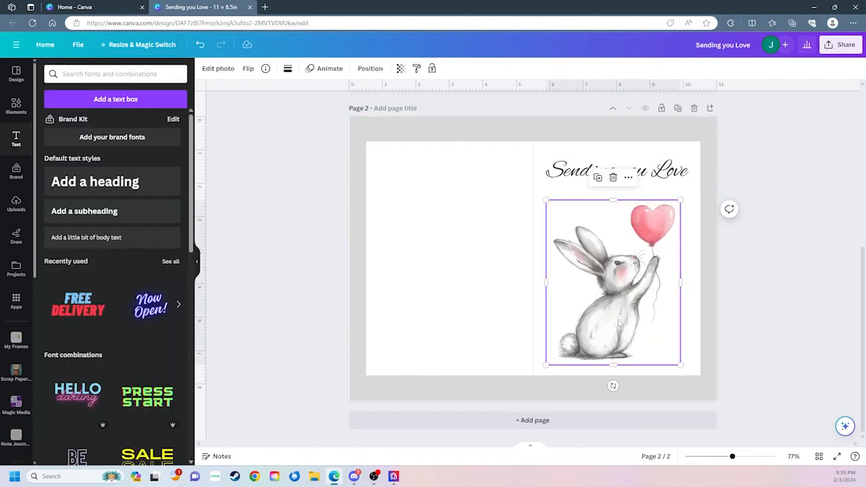
left_click_drag(681, 200, 600, 305)
left_click_drag(577, 341, 572, 329)
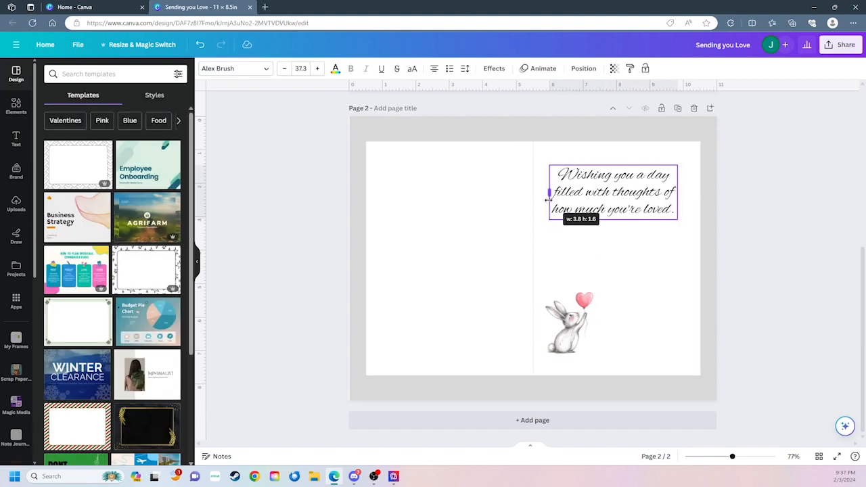
- Widen the "Wishing you a day filled with thoughts of how much you're loved." text box slightly on page 2
left_click_drag(550, 196, 548, 199)
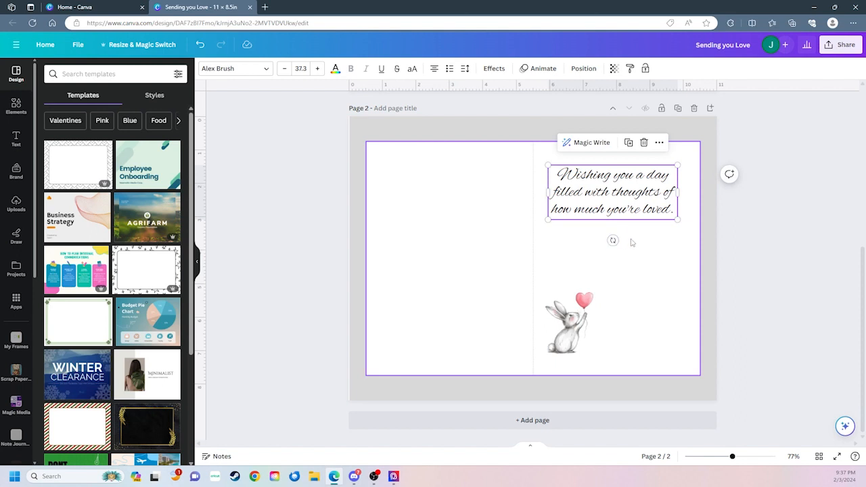
left_click(713, 300)
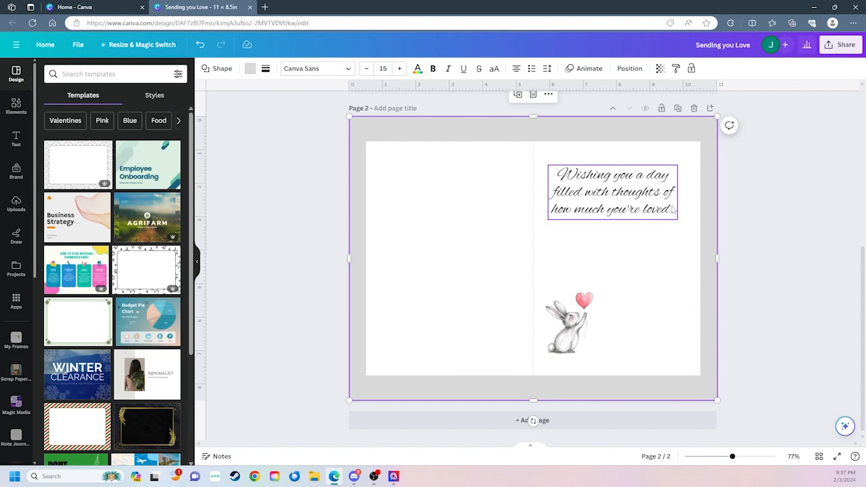
- Download all pages of the card design as a PDF Print file
left_click(839, 51)
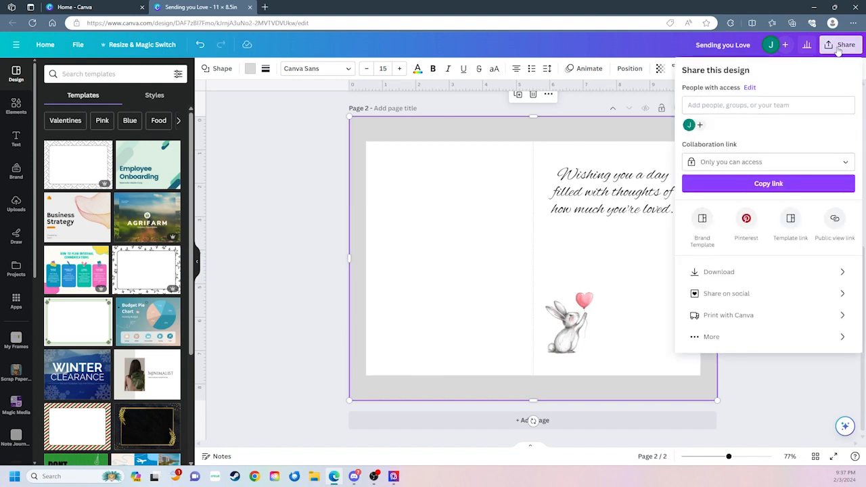
left_click(719, 277)
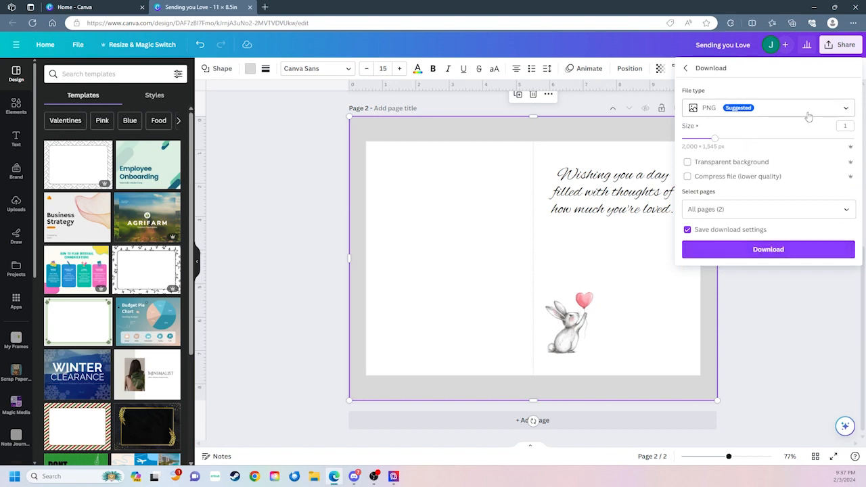
left_click(845, 110)
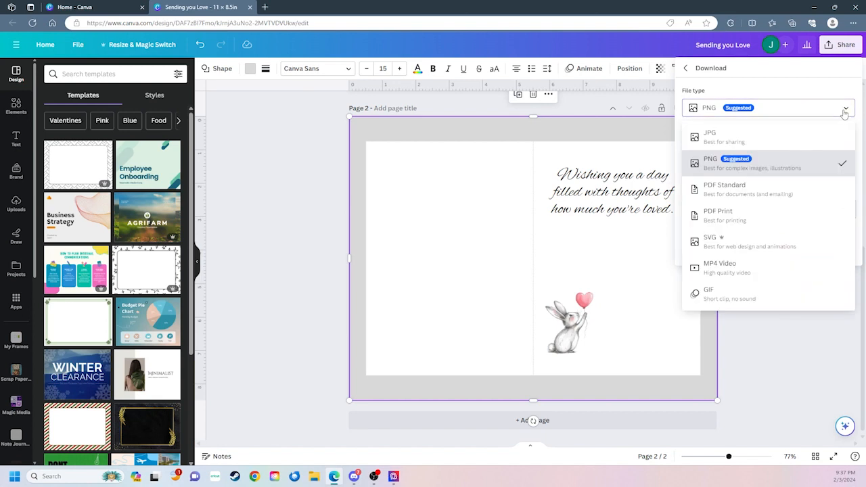
left_click(726, 216)
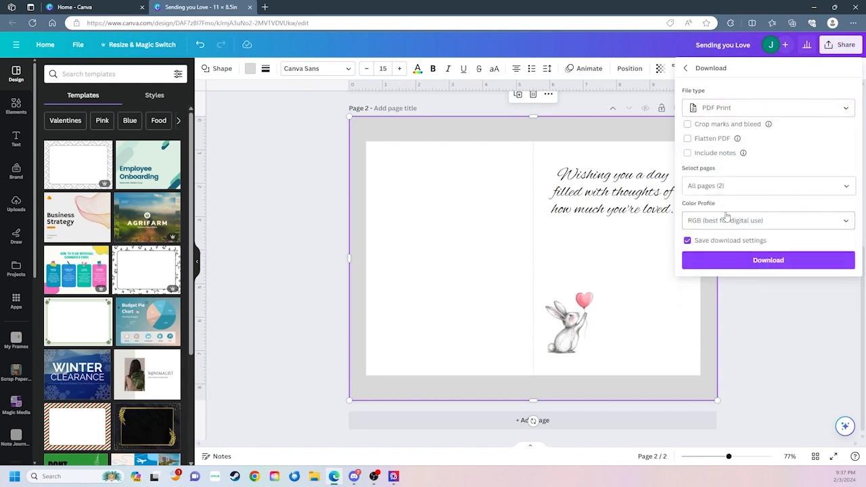
left_click(687, 138)
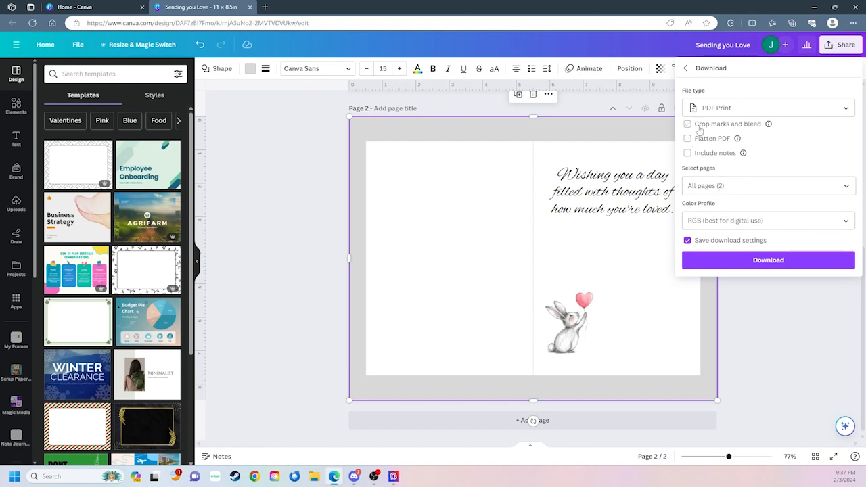
left_click(769, 263)
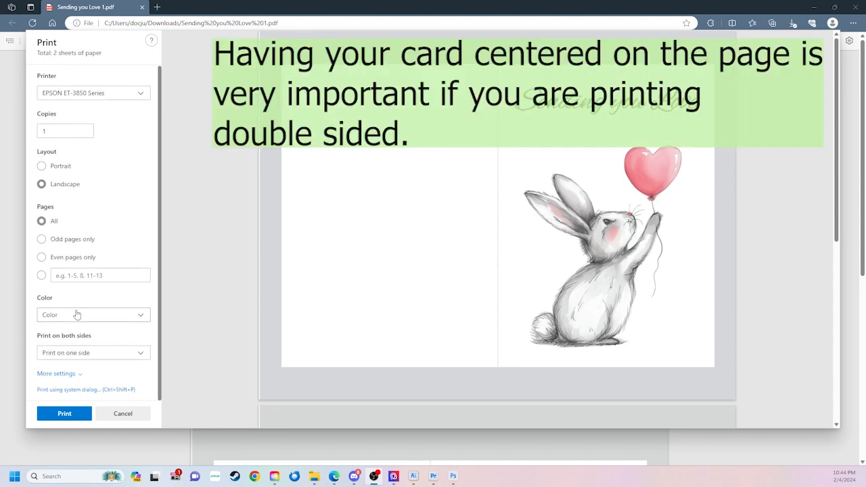
- Set the print scale of the card PDF to Actual size and print it
left_click(142, 355)
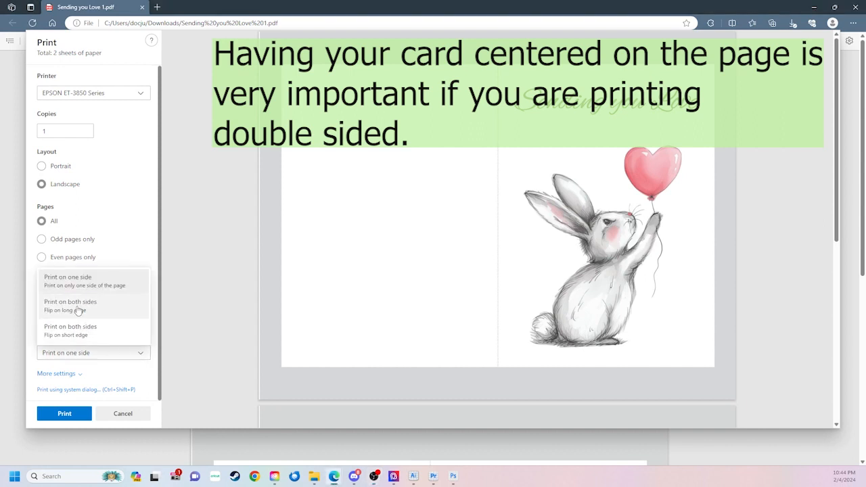
left_click(111, 255)
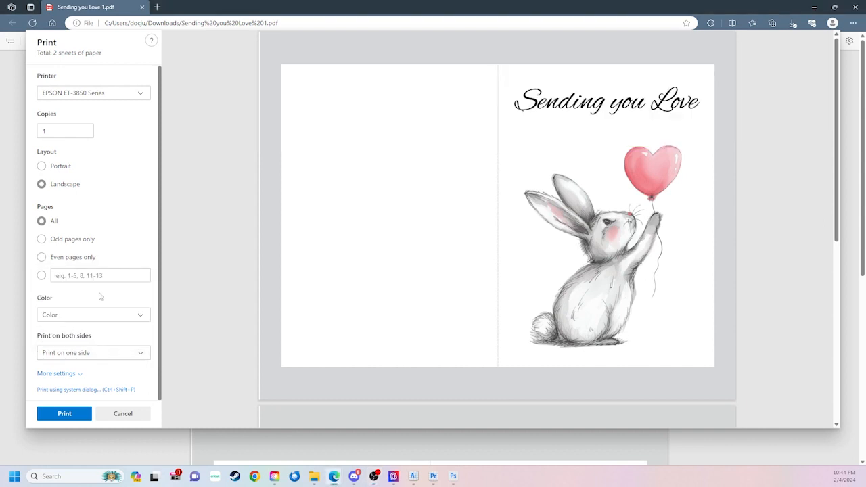
left_click(60, 375)
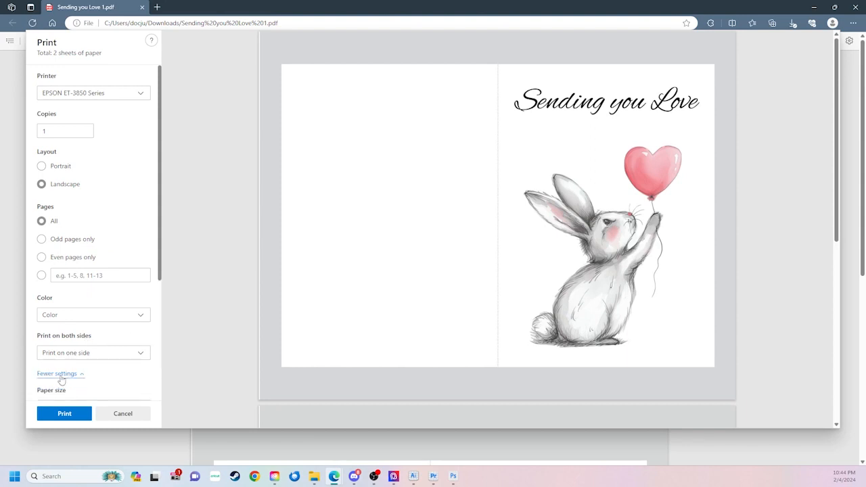
scroll(131, 320, "down", 3)
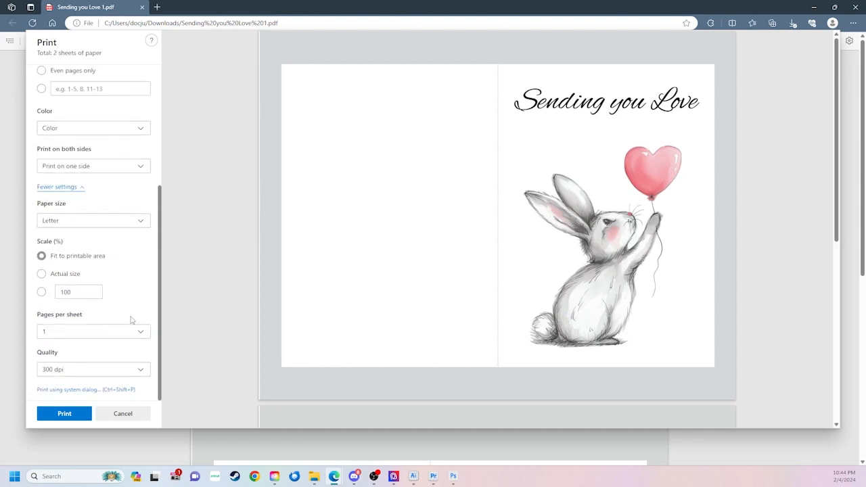
left_click(42, 275)
left_click(64, 414)
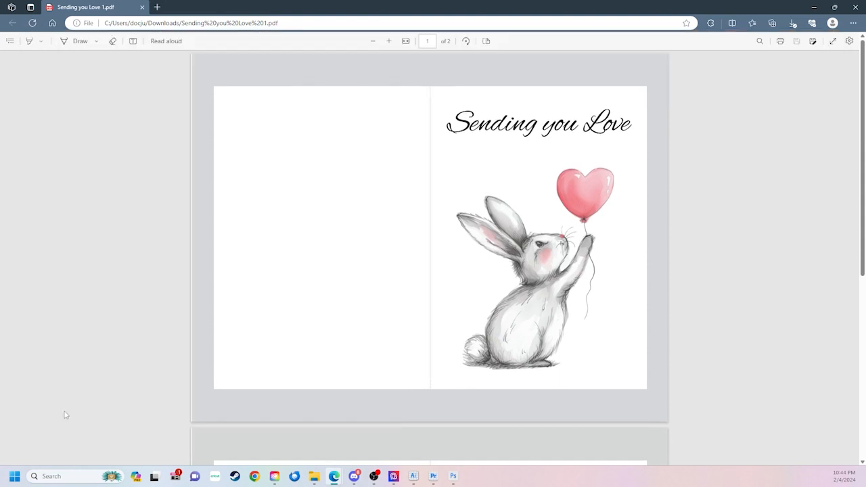